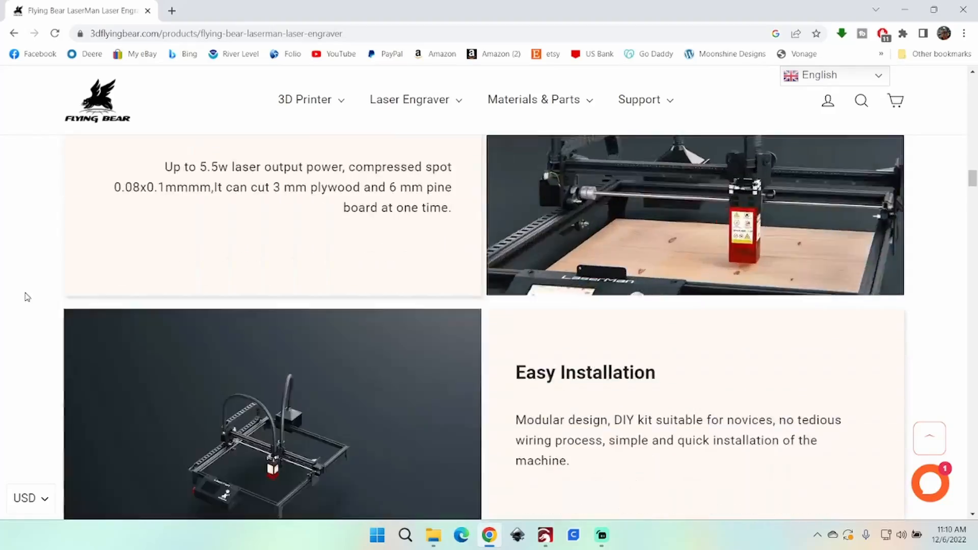
# Find the software downloads on the Flying Bear LaserMan product page and download MKSLaserTool.
pyautogui.scroll(-15, 20, 305)
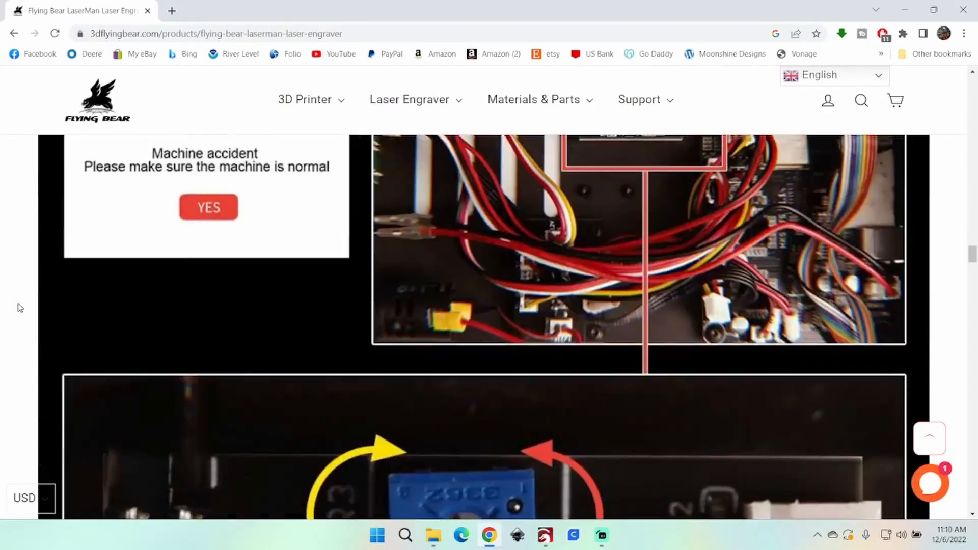
pyautogui.scroll(-15, 15, 311)
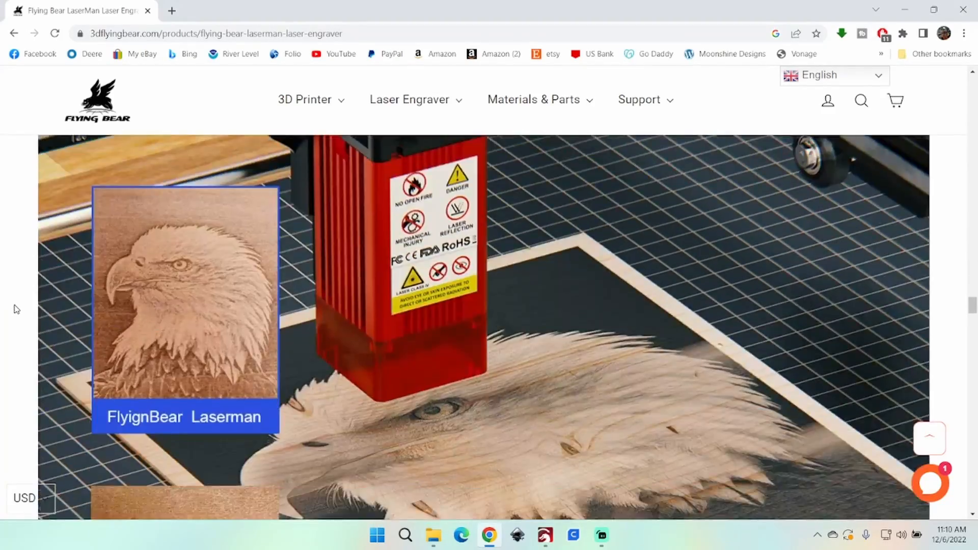
pyautogui.scroll(-10, 10, 317)
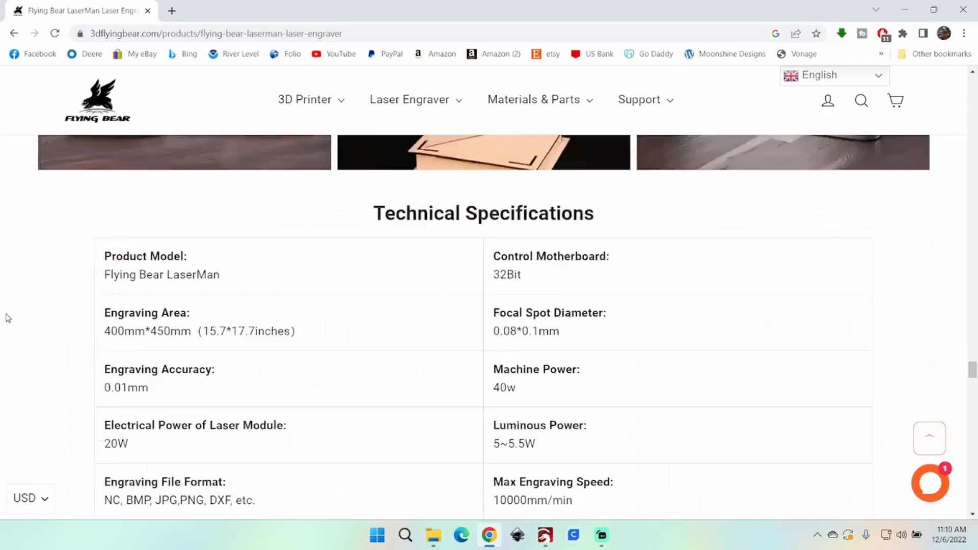
pyautogui.scroll(-15, 7, 313)
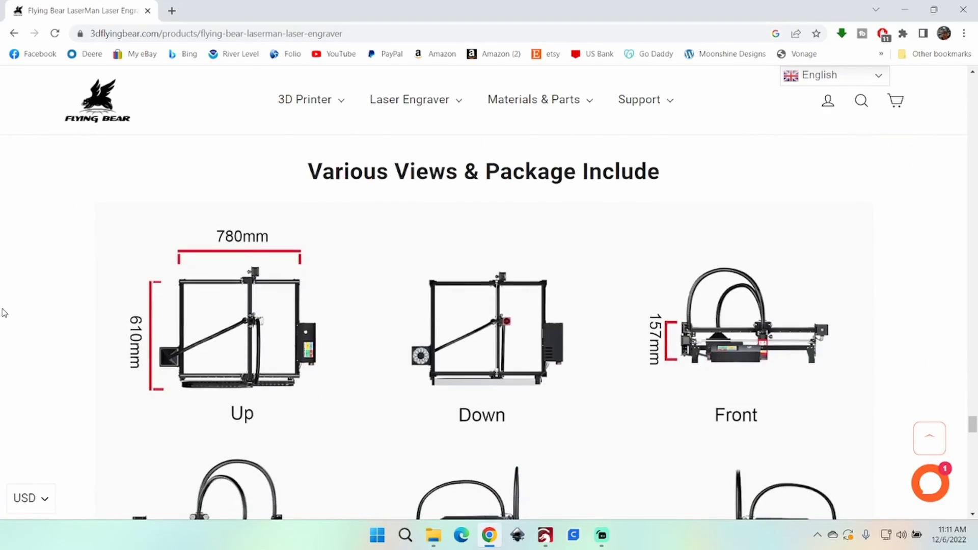
pyautogui.scroll(-15, 4, 314)
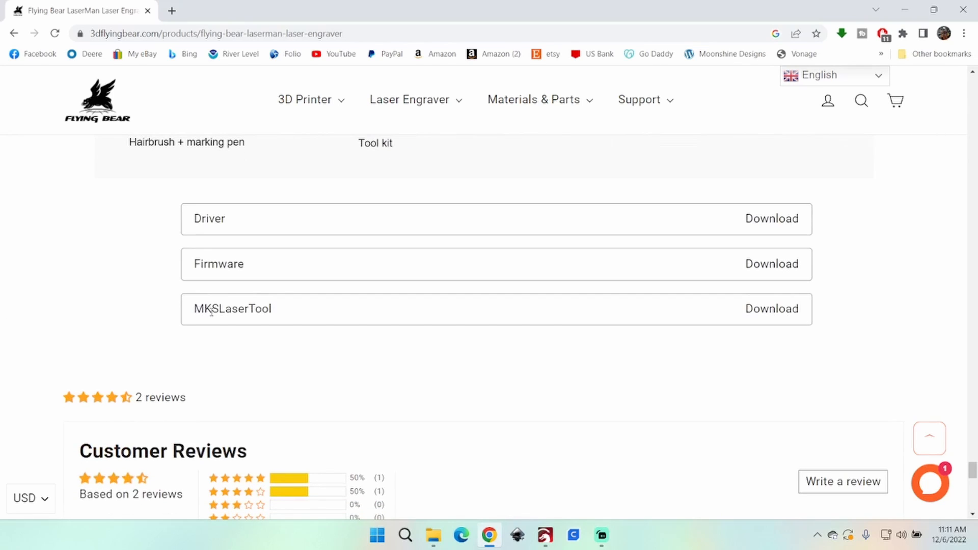
pyautogui.click(776, 311)
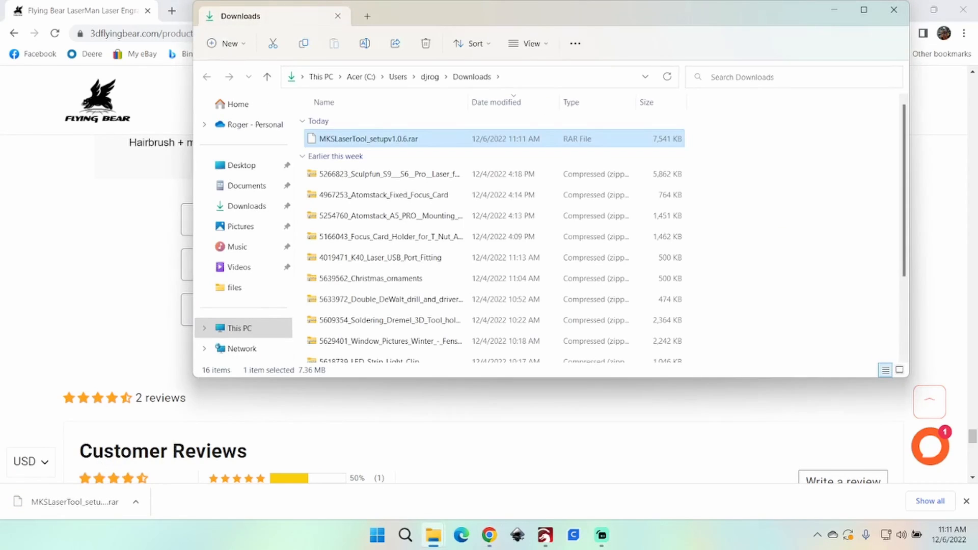
# Open the downloaded MKSLaserTool_setupv1.0.6.rar in BreeZip and extract it to the MKSLaserTool_setupv1.0.6 folder in Downloads.
pyautogui.rightClick(396, 141)
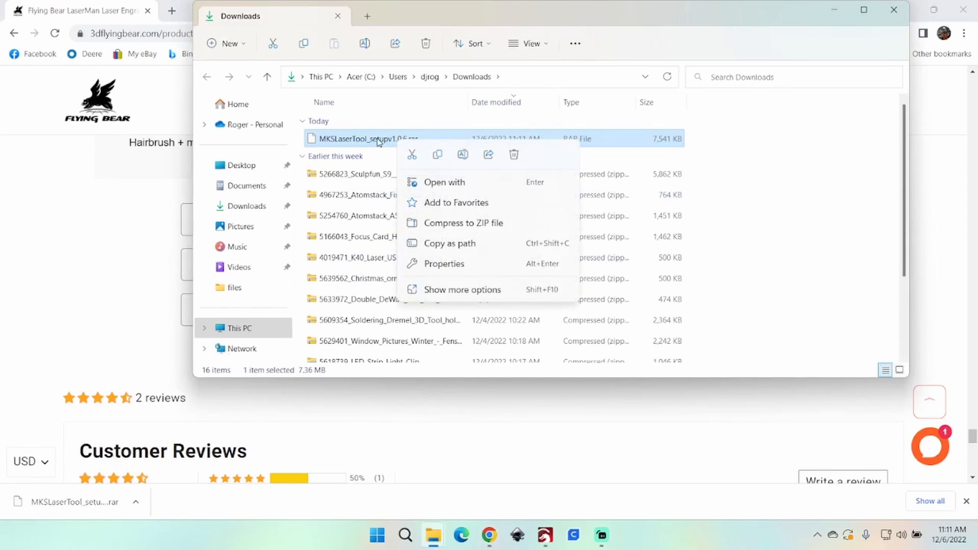
pyautogui.click(380, 143)
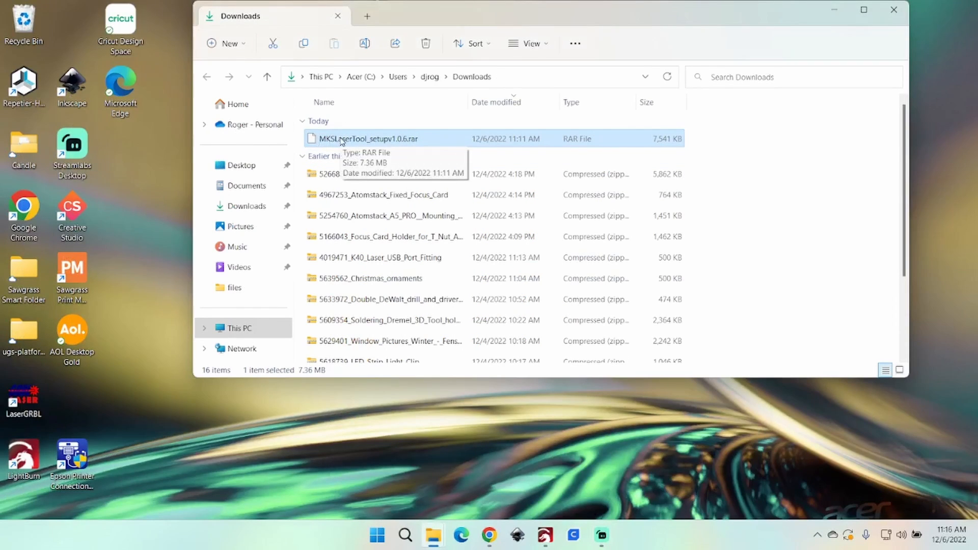
pyautogui.doubleClick(341, 142)
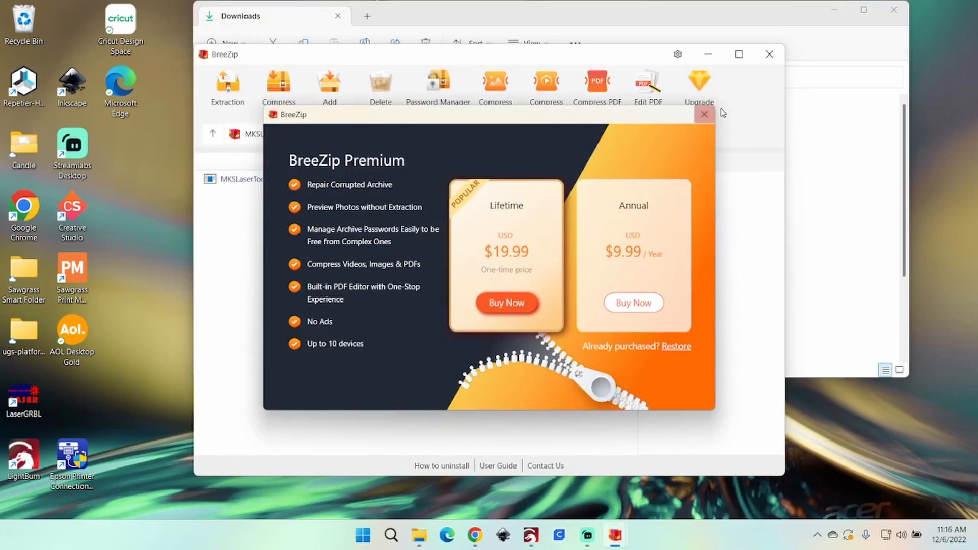
pyautogui.click(704, 114)
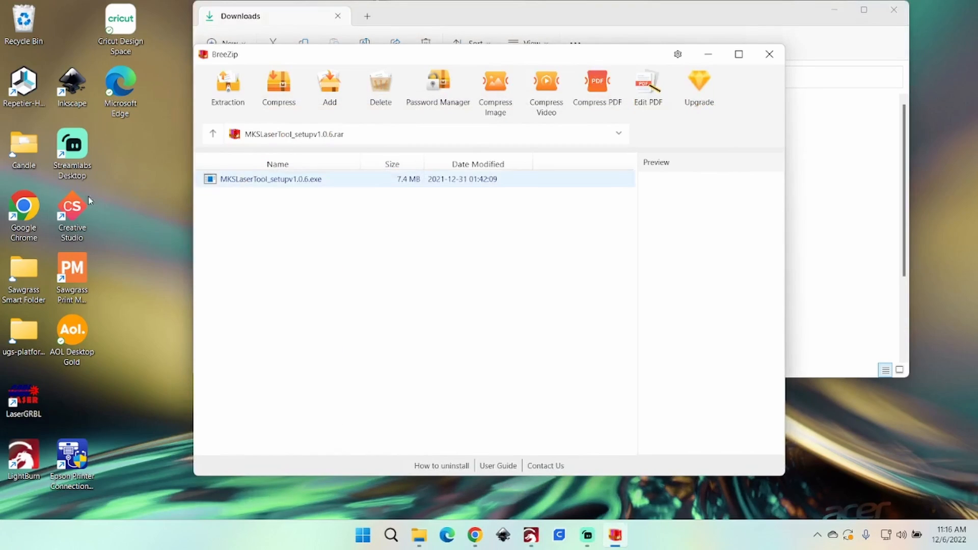
pyautogui.click(240, 177)
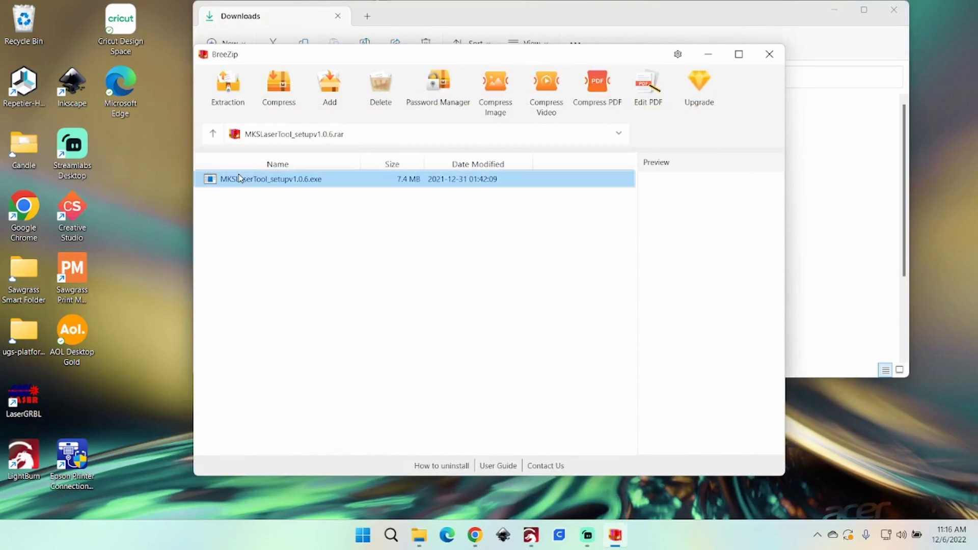
pyautogui.click(228, 86)
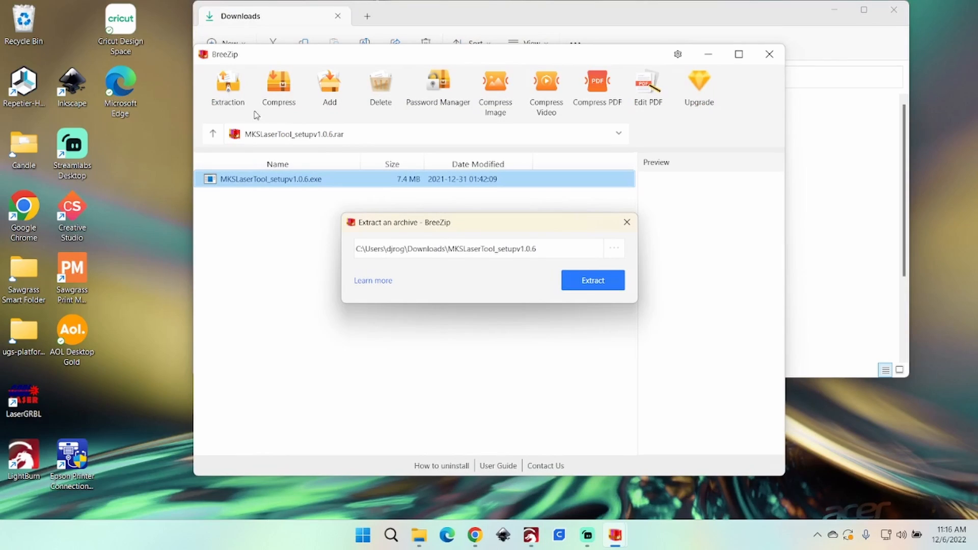
pyautogui.click(586, 280)
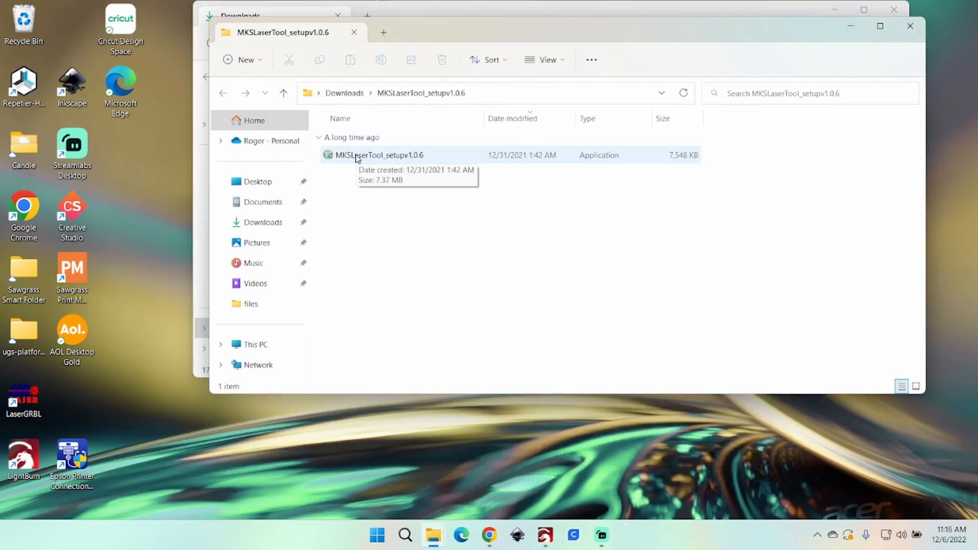
# Run the extracted MKSLaserTool_setupv1.0.6 installer and complete the installation in C:\Program Files (x86)\MKSLaserTool.
pyautogui.doubleClick(356, 156)
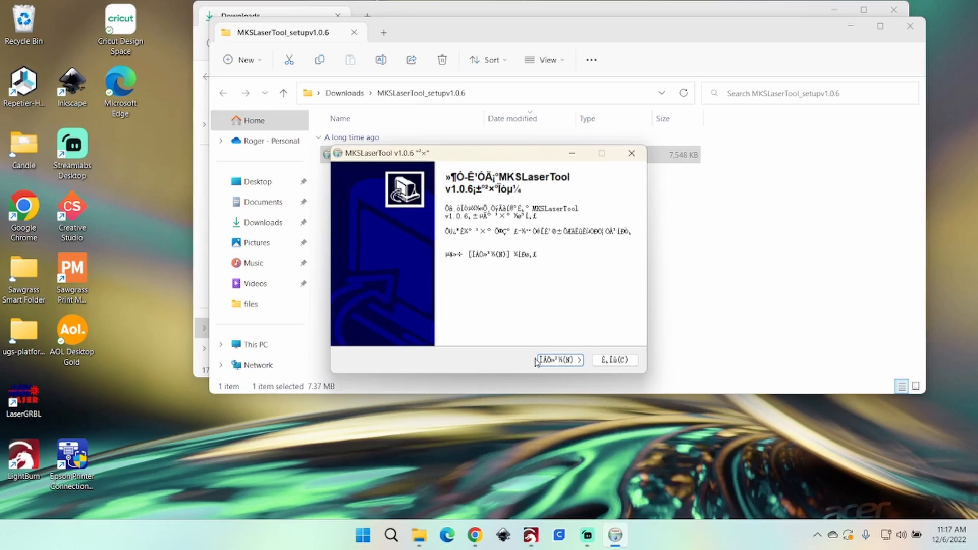
pyautogui.click(558, 361)
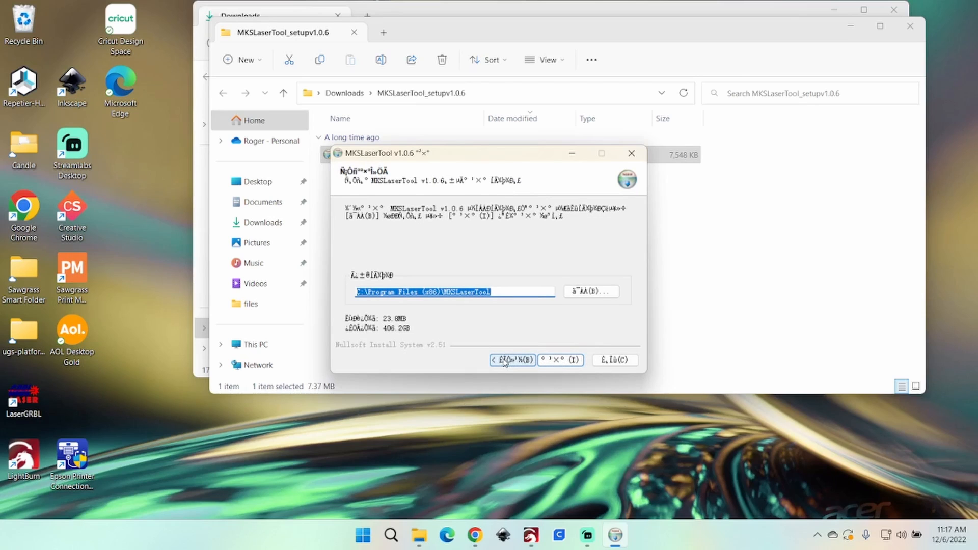
pyautogui.click(561, 360)
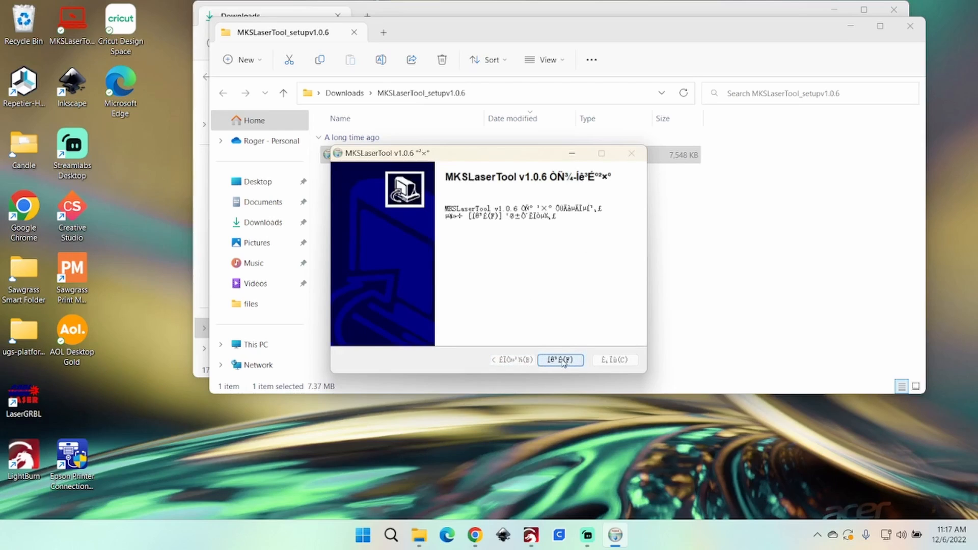
pyautogui.click(561, 361)
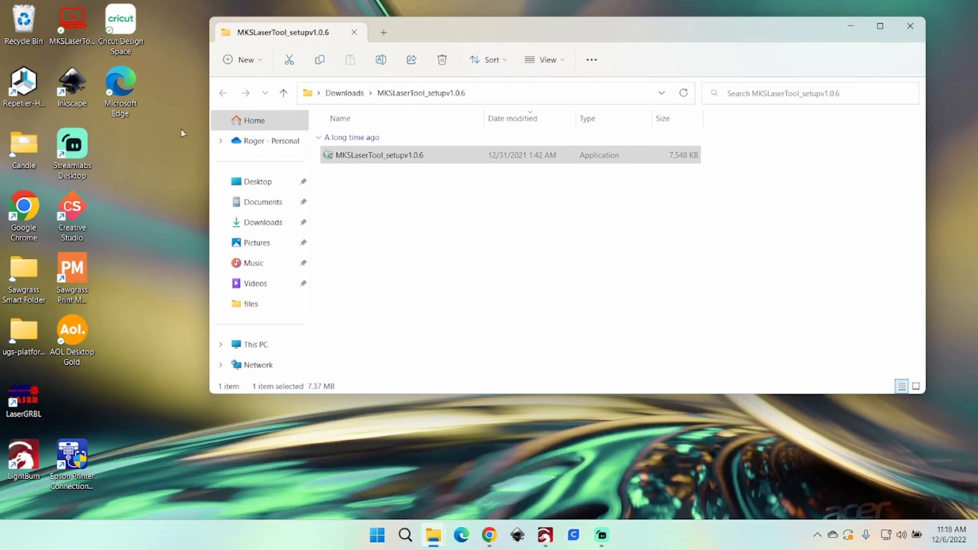
# Launch the newly installed MKSLaserTool from the desktop and take a brief look at its MKS NC Tool.
pyautogui.click(78, 20)
pyautogui.doubleClick(78, 20)
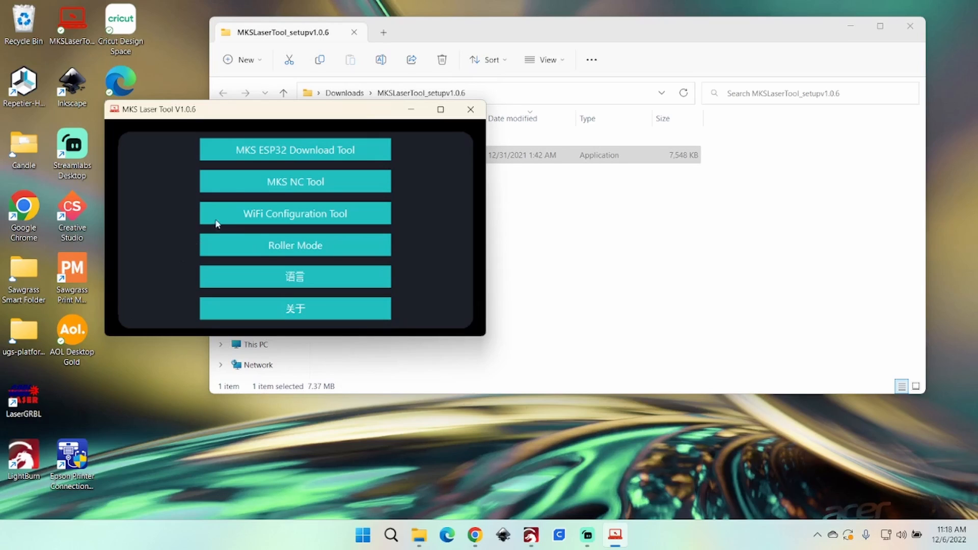
pyautogui.click(241, 182)
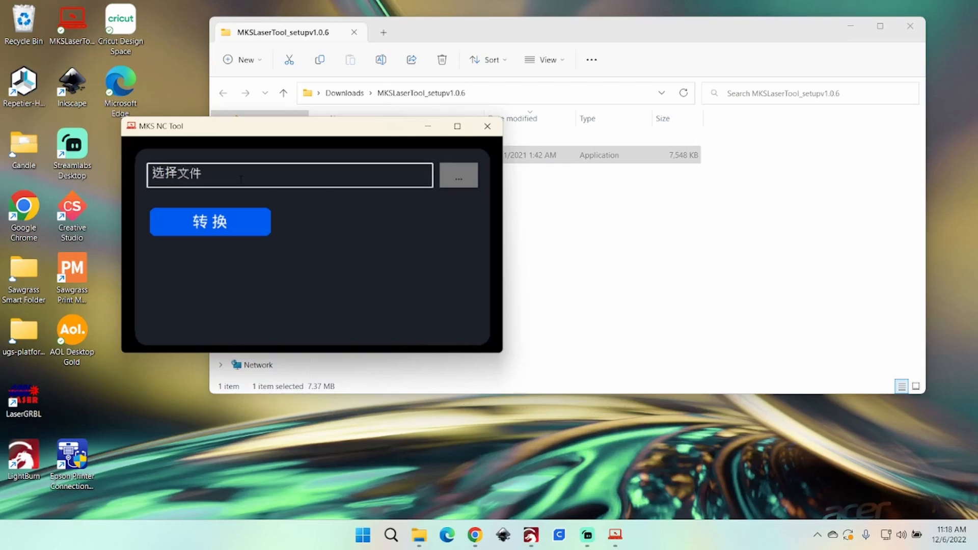
pyautogui.click(488, 127)
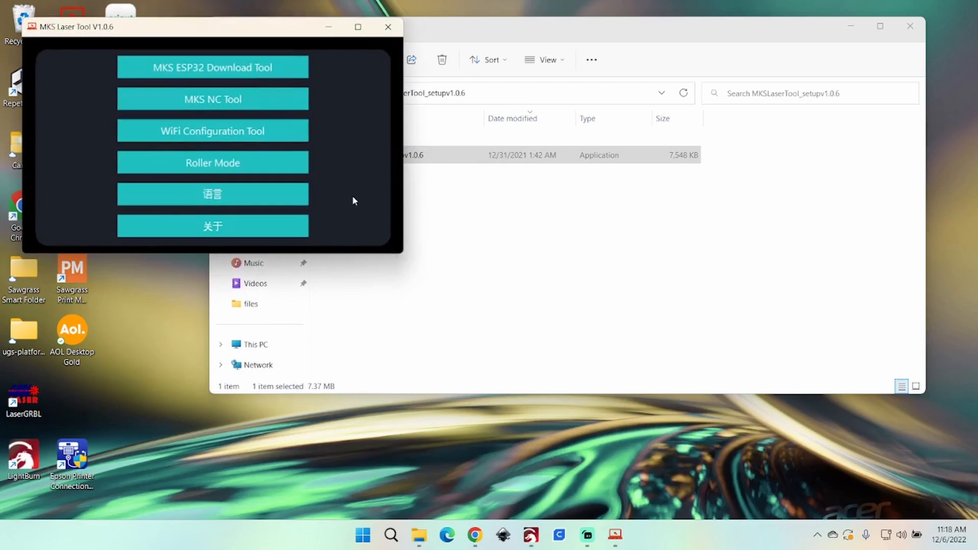
# Switch the MKS Laser Tool interface language to English and open the MKS NC Tool.
pyautogui.click(202, 195)
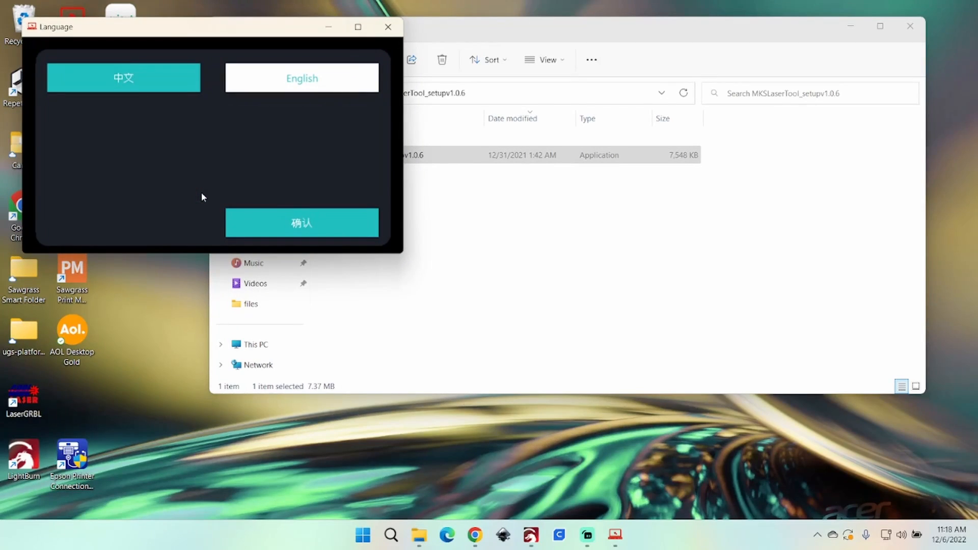
pyautogui.click(295, 81)
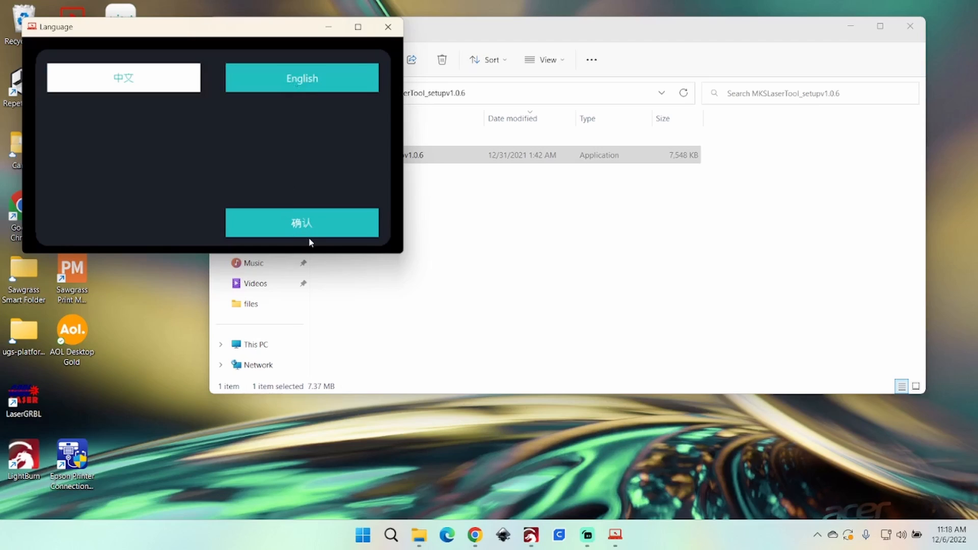
pyautogui.click(306, 224)
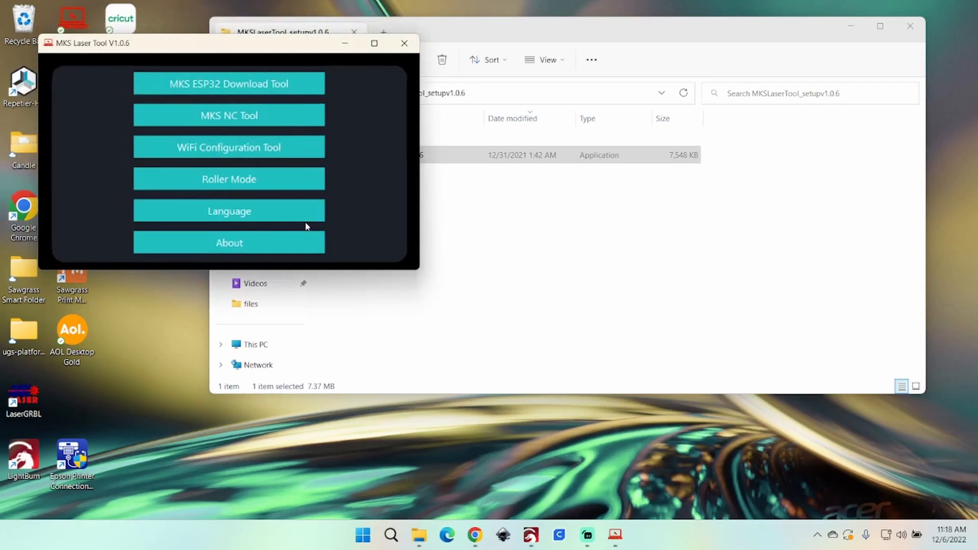
pyautogui.click(220, 117)
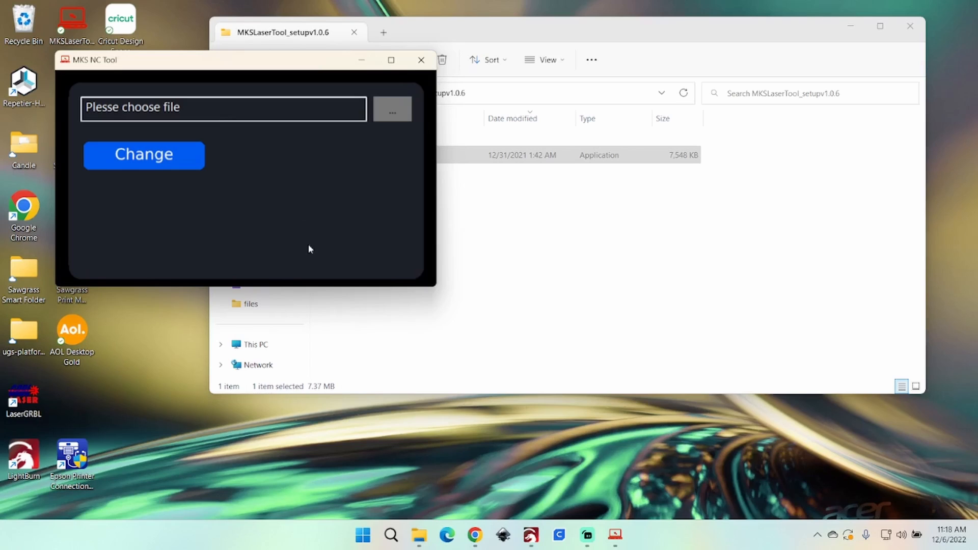
# Switch to LightBurn and save the TEST text design as a GCode file named test on the Desktop.
pyautogui.click(532, 535)
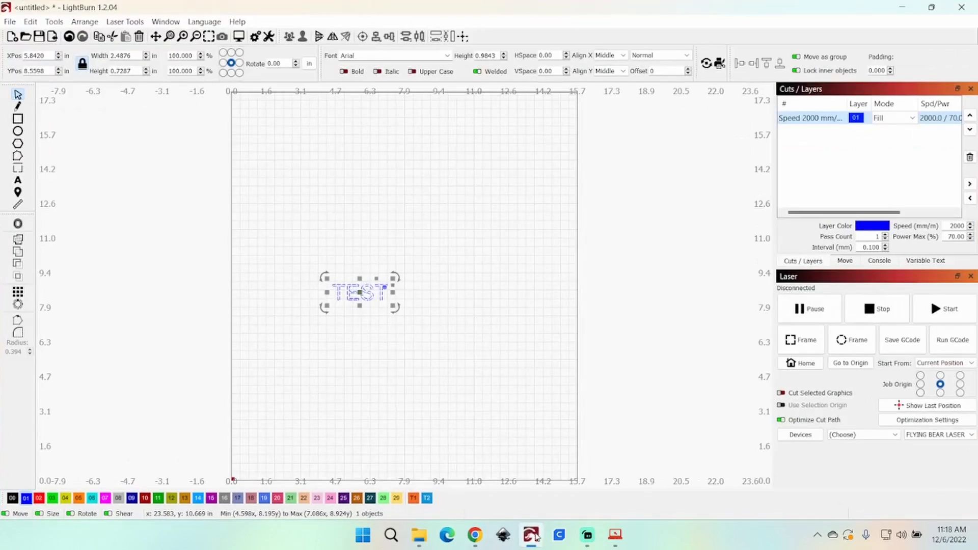
pyautogui.click(398, 370)
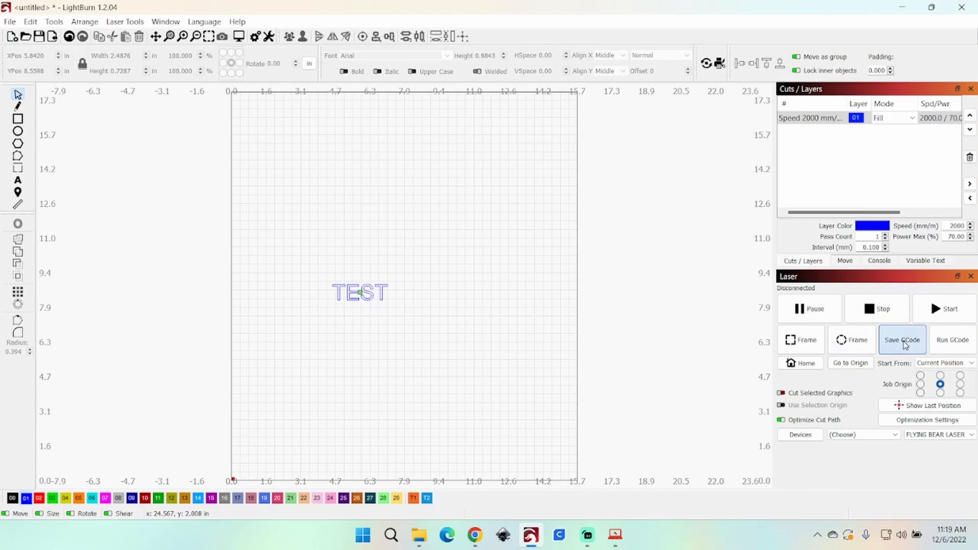
pyautogui.click(903, 340)
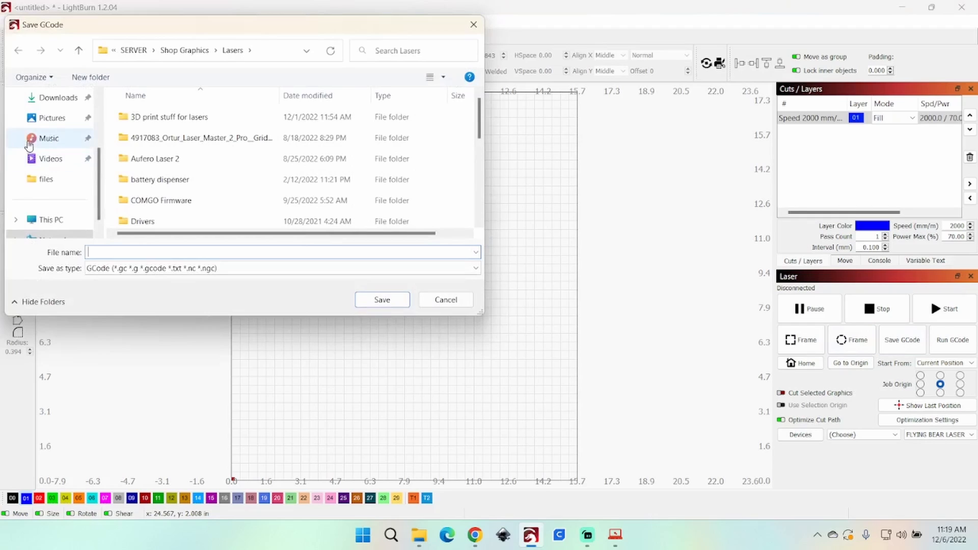
pyautogui.scroll(3, 29, 145)
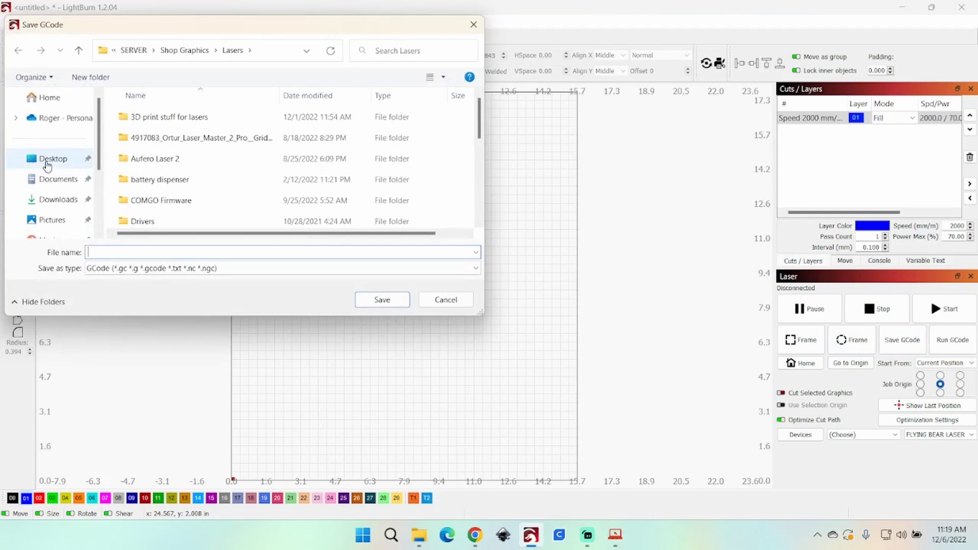
pyautogui.click(48, 162)
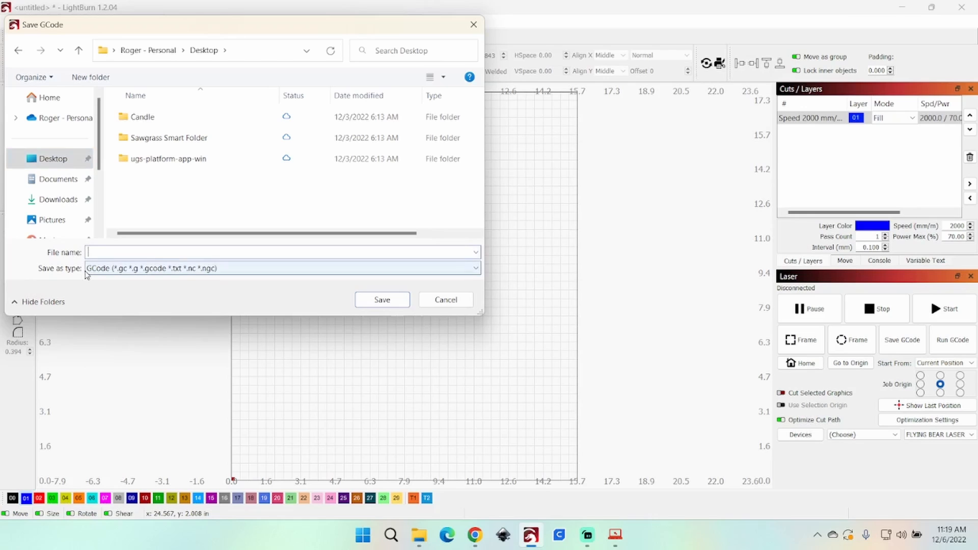
pyautogui.write('test')
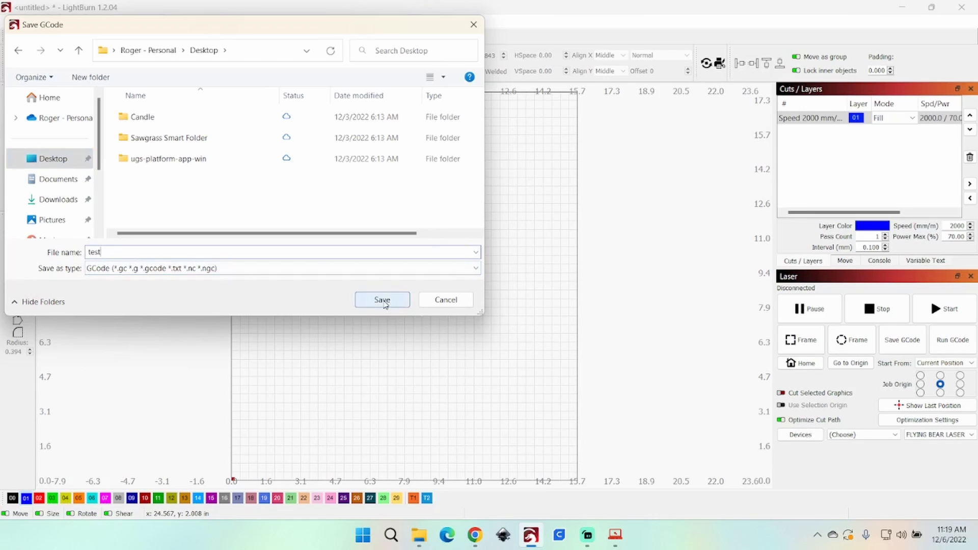
pyautogui.click(383, 303)
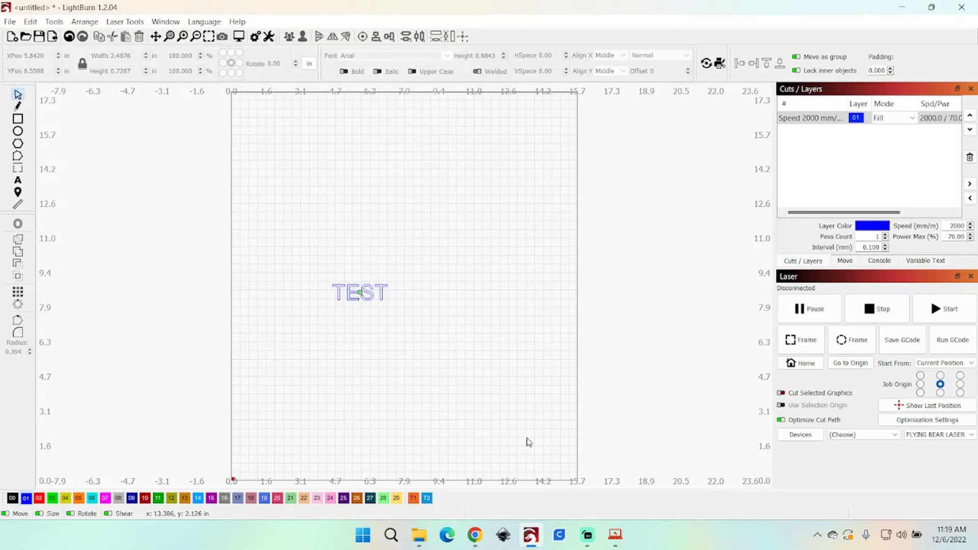
# Switch back to the MKS NC Tool, minimizing LightBurn and closing the MKSLaserTool_setupv1.0.6 folder window behind it.
pyautogui.click(614, 536)
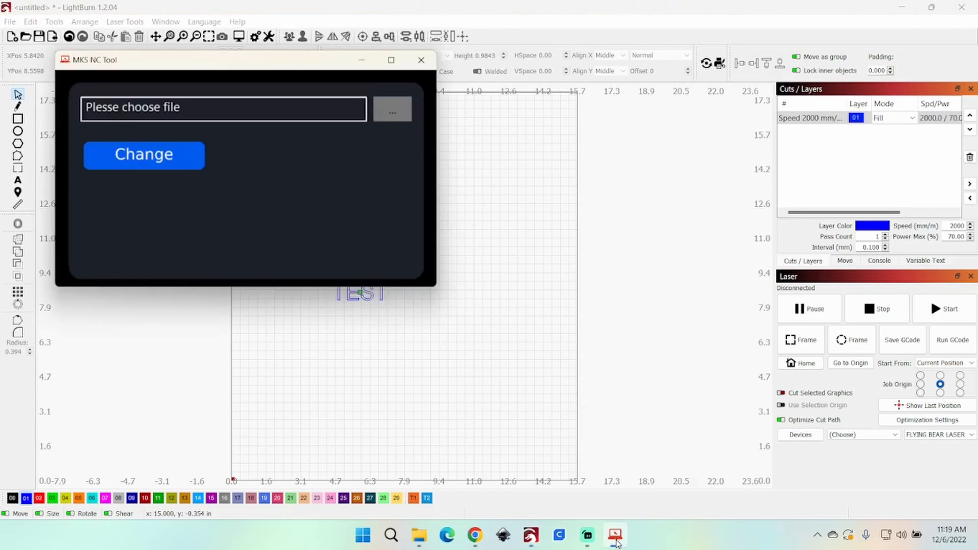
pyautogui.click(901, 13)
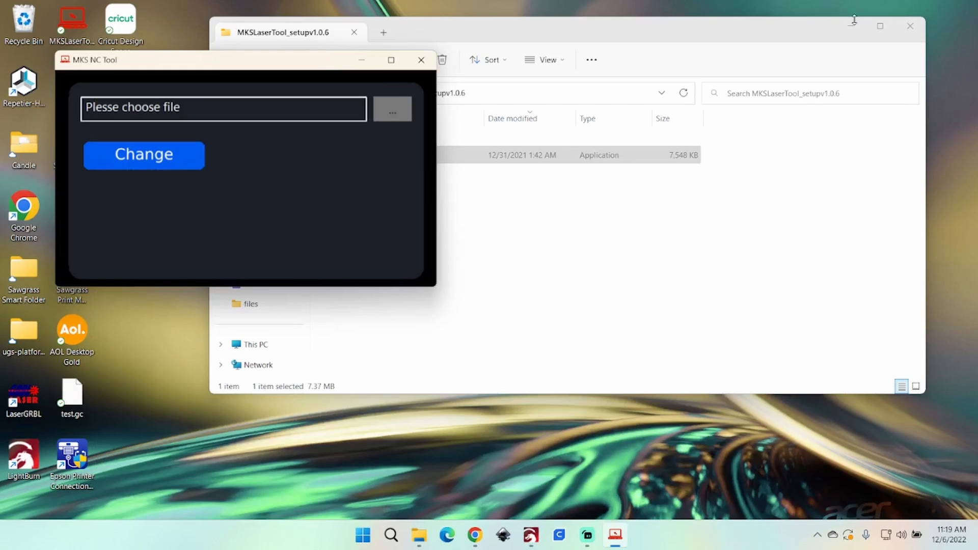
pyautogui.click(909, 26)
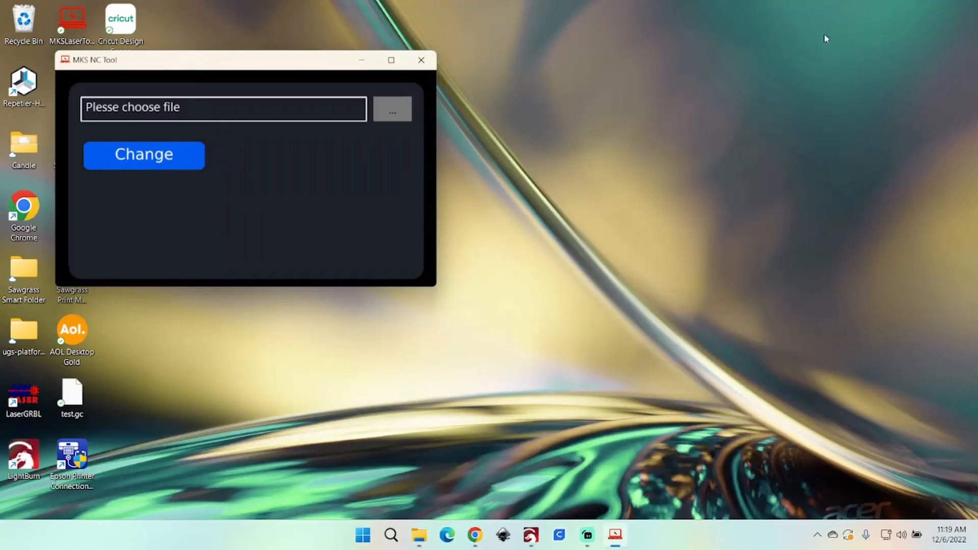
# Reopen the MKS NC Tool, load test.gc from the Desktop and convert it.
pyautogui.click(419, 61)
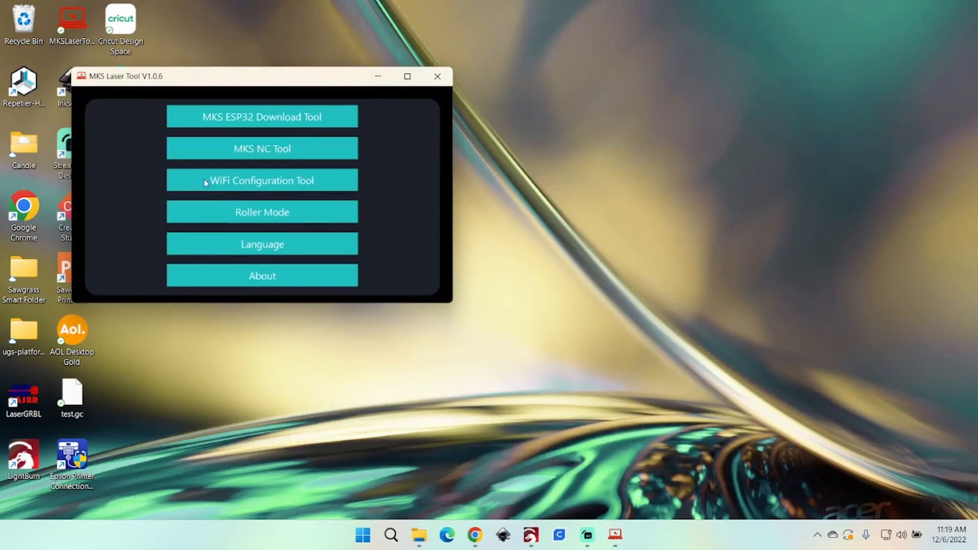
pyautogui.click(245, 153)
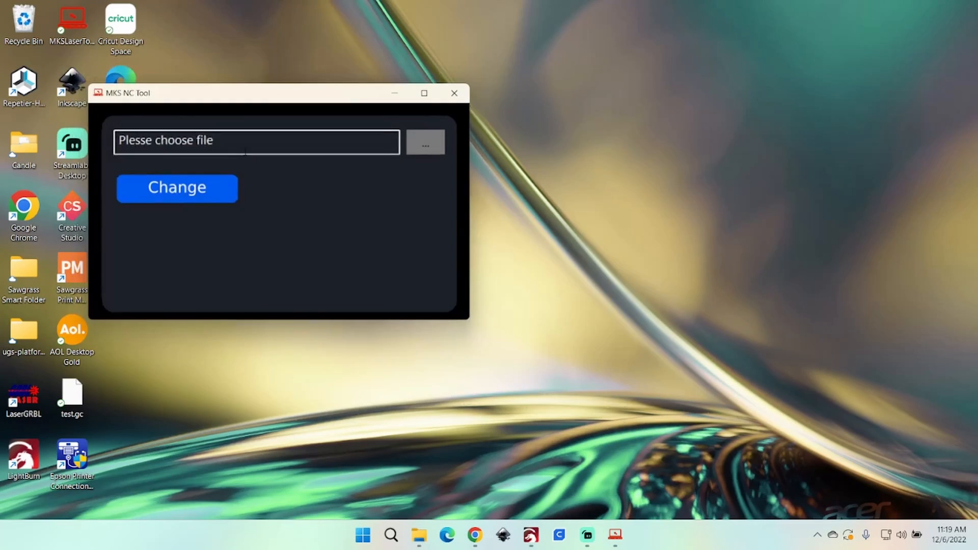
pyautogui.click(425, 143)
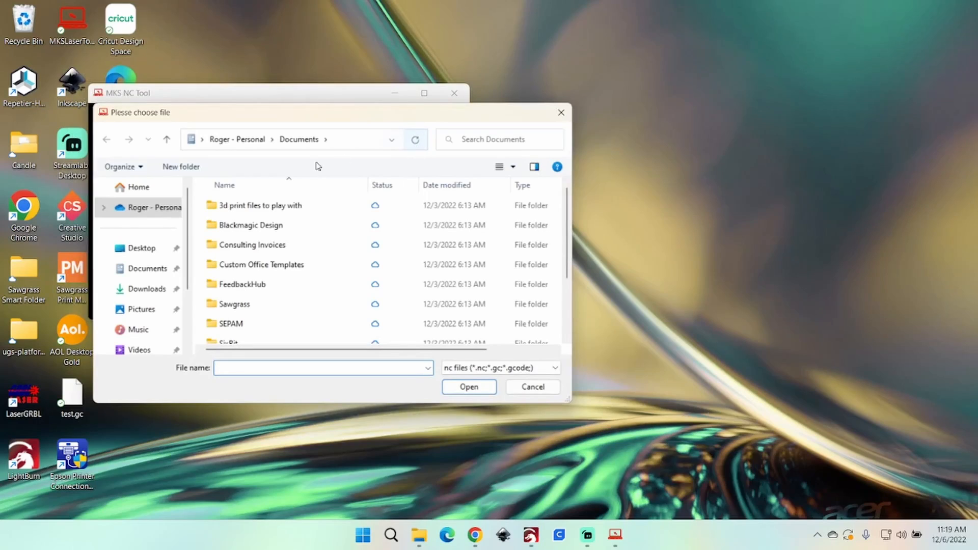
pyautogui.click(131, 248)
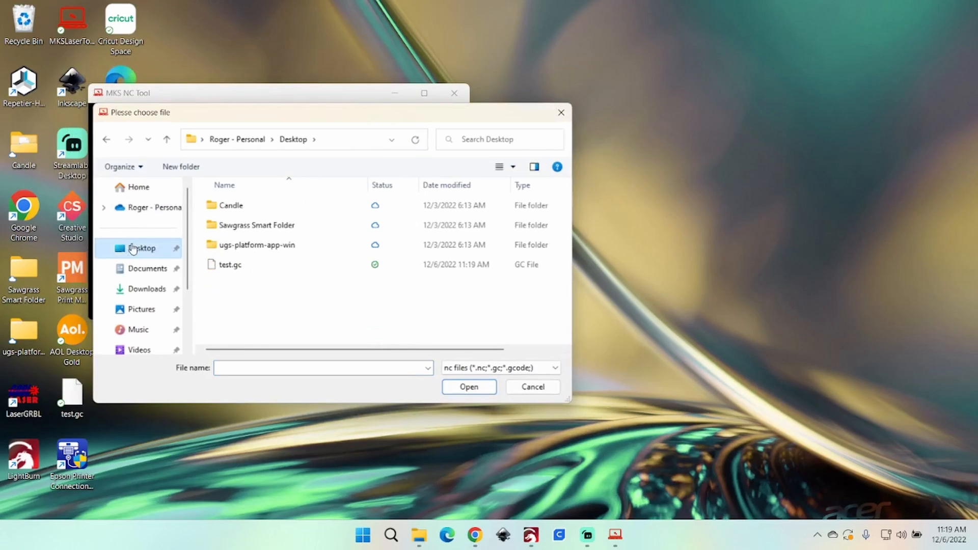
pyautogui.doubleClick(213, 269)
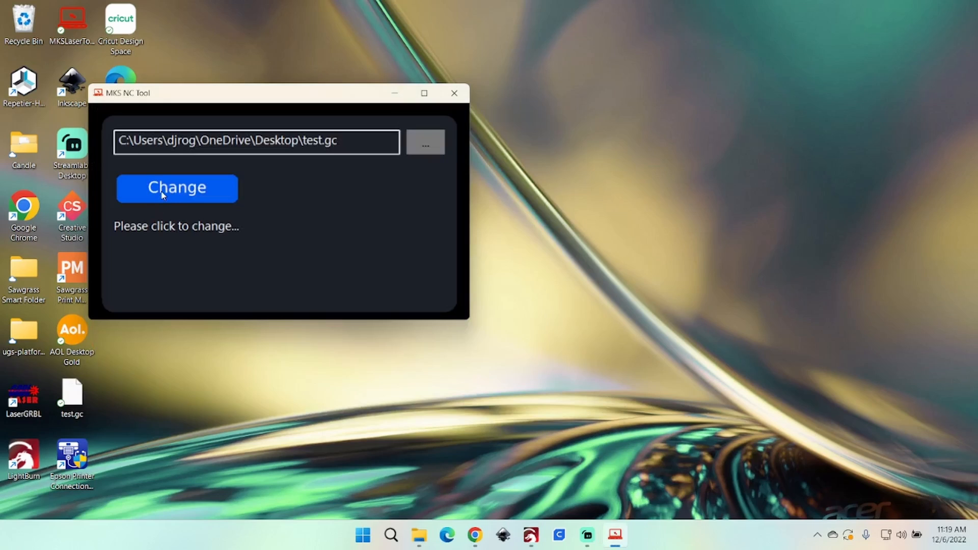
pyautogui.click(163, 195)
pyautogui.click(166, 200)
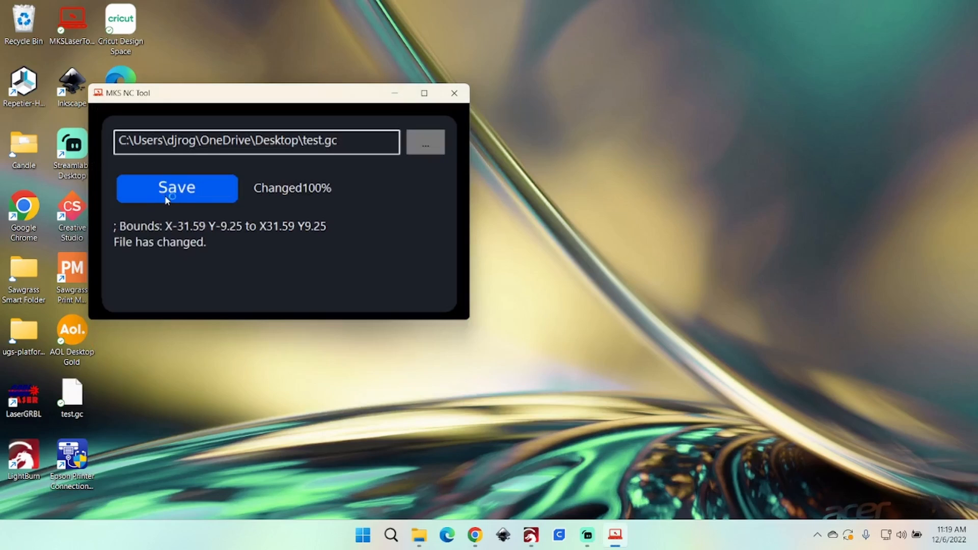